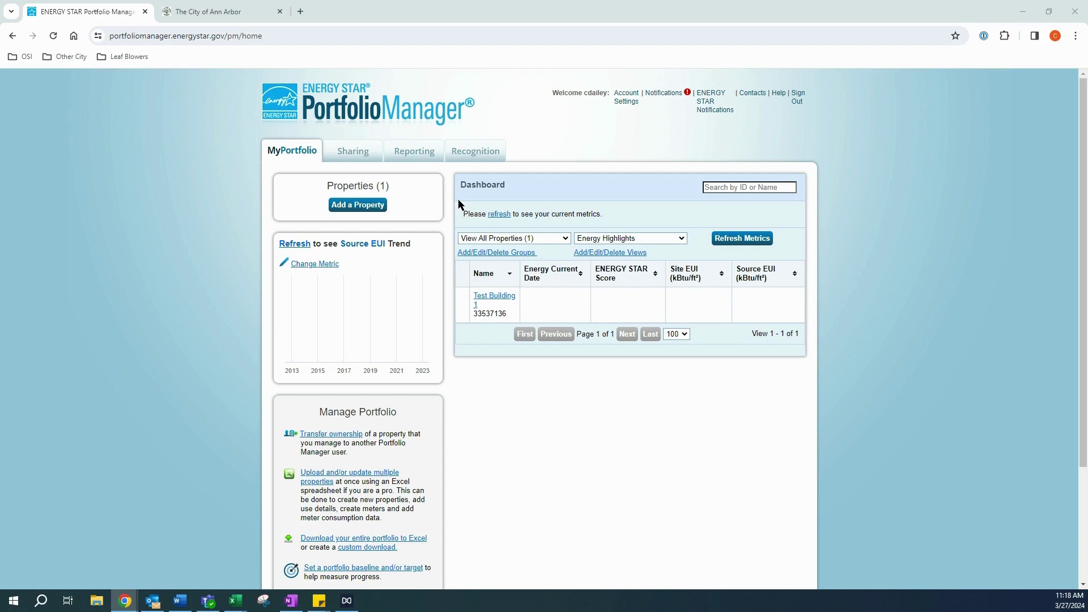
# From Contacts, open the Add New Contacts/Connections form.
pyautogui.click(753, 95)
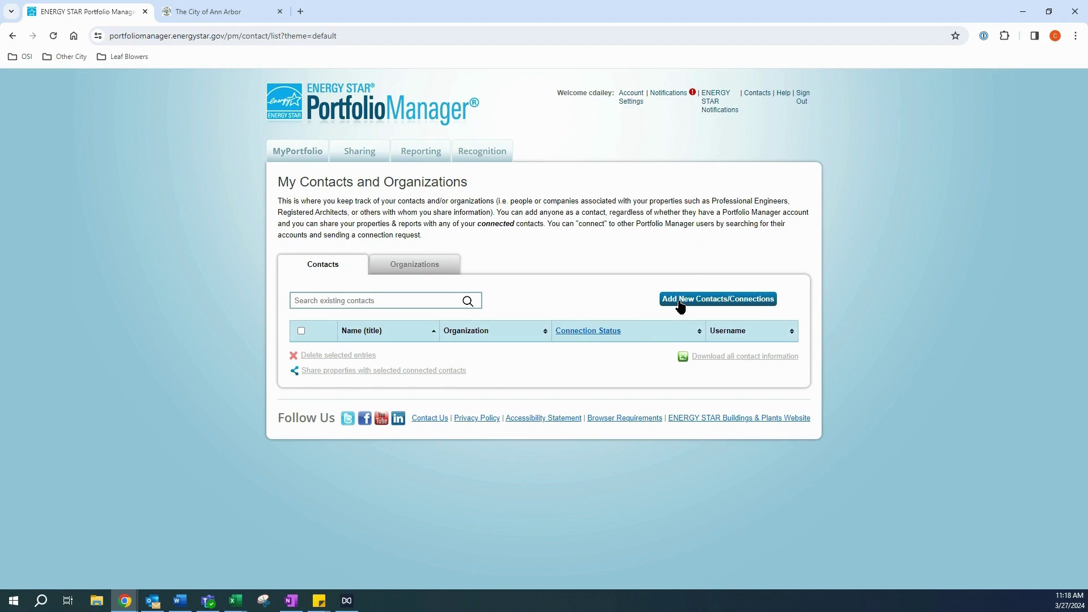
pyautogui.click(712, 306)
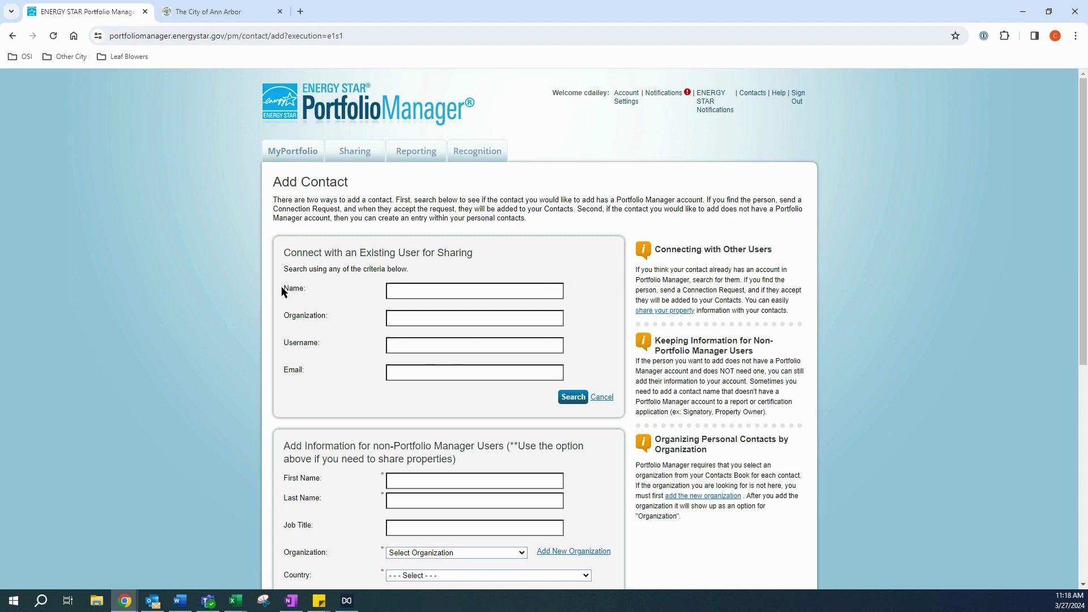
# Search users for 'Ann Arbor Benchmarking Reporting' and choose Connect on the result.
pyautogui.click(399, 291)
pyautogui.write('Ann Arbor Benchmarking Reporting')
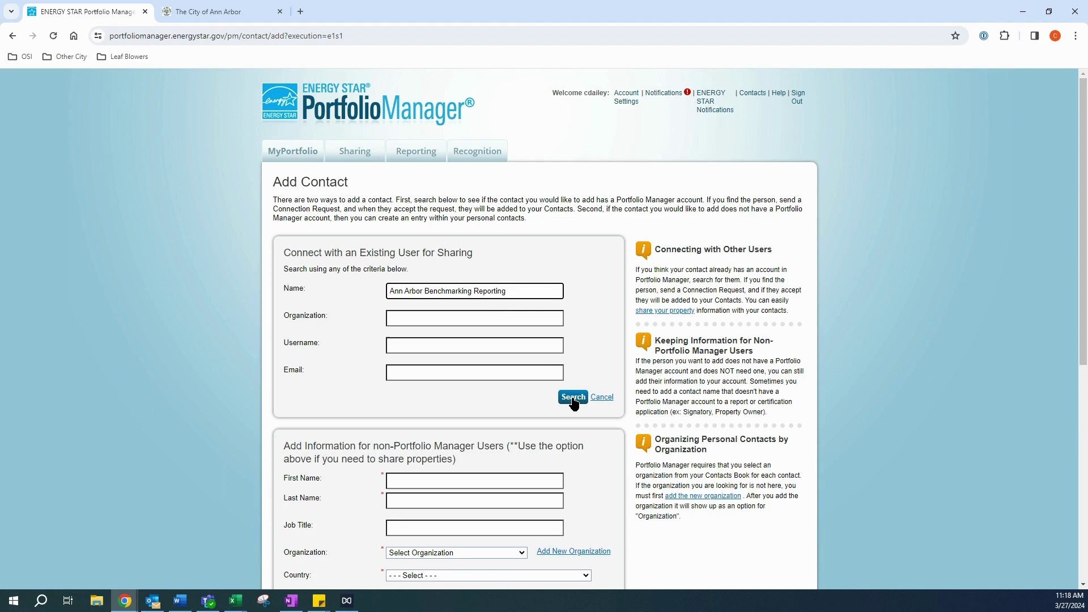
pyautogui.click(573, 399)
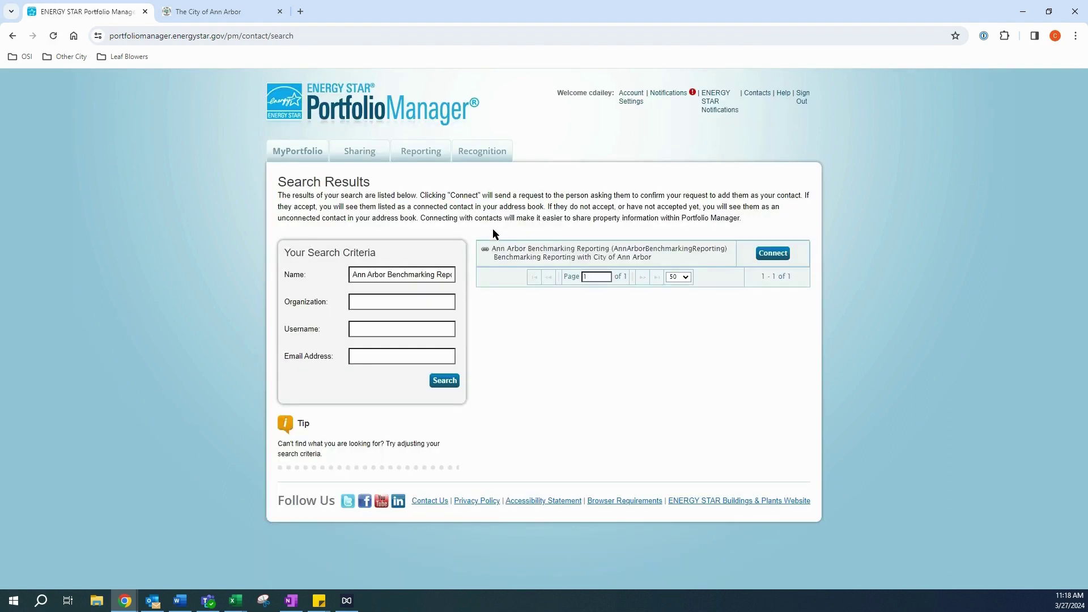
pyautogui.click(774, 253)
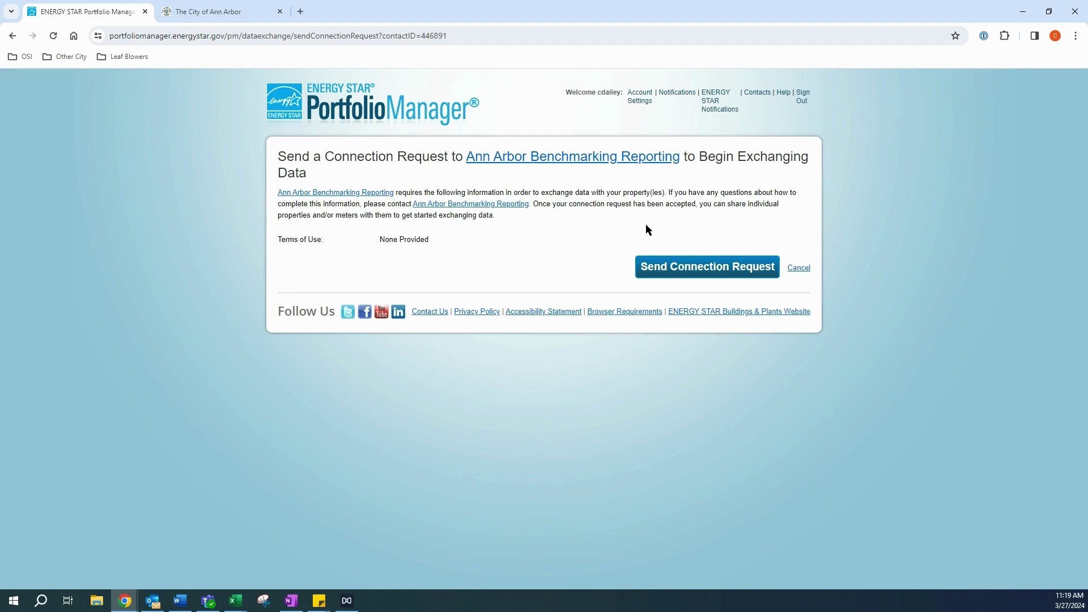
# Submit the connection request to Ann Arbor Benchmarking Reporting, pending their acceptance.
pyautogui.click(671, 268)
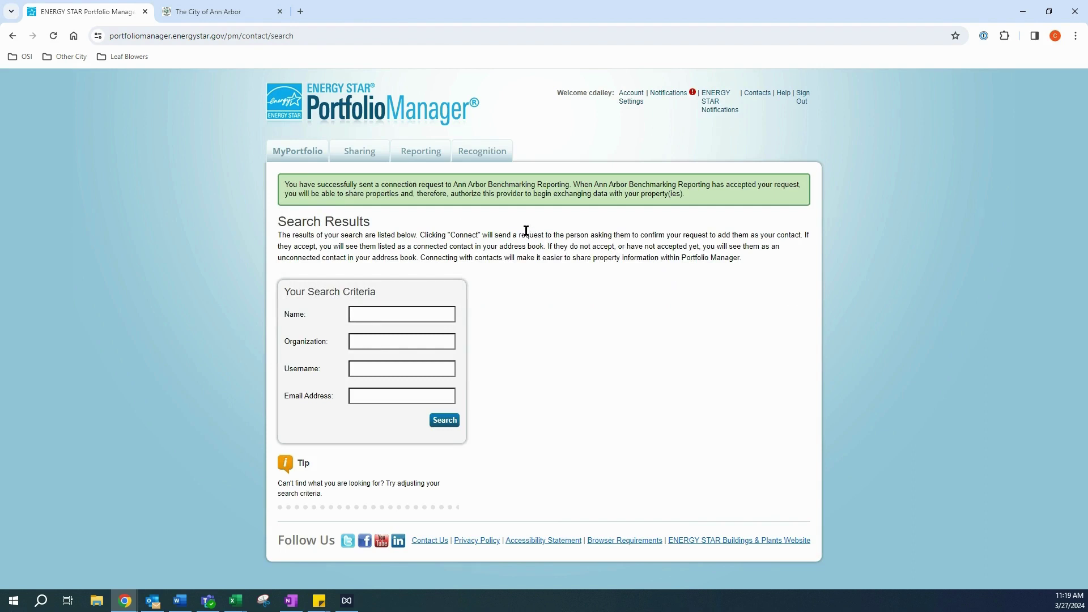